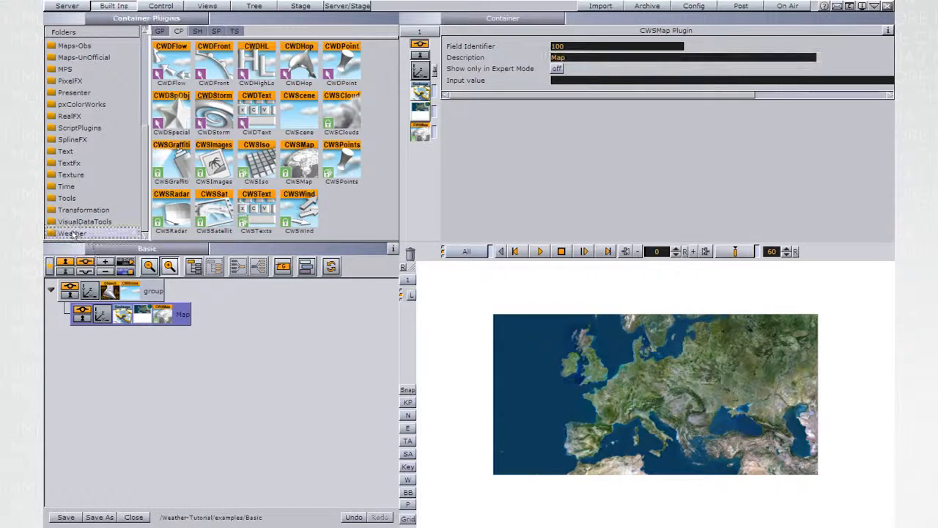
Add the WImageRef plugin to the Map container and the CWSIso plugin to the group container beneath it
{"action": "left_click_drag", "start_coordinate": [171, 158], "coordinate": [237, 319]}
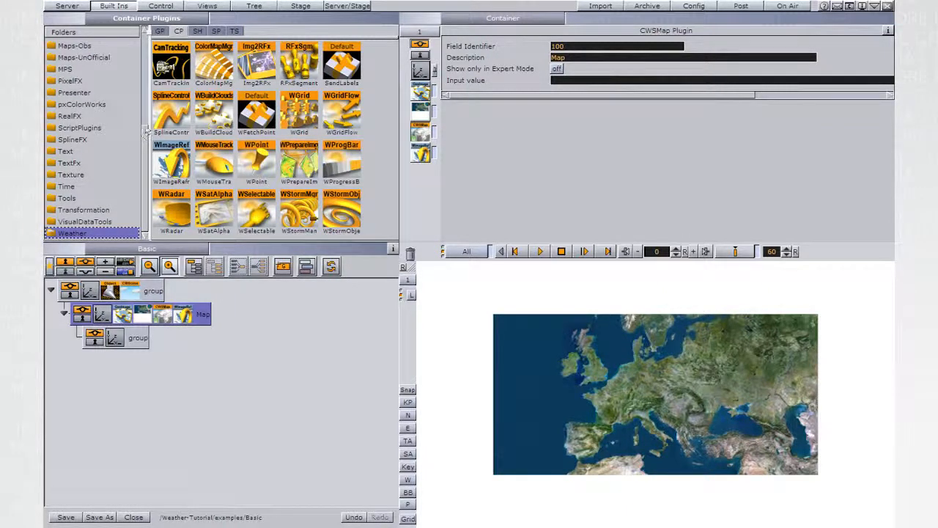
{"action": "scroll", "coordinate": [147, 129], "scroll_direction": "up", "scroll_amount": 5}
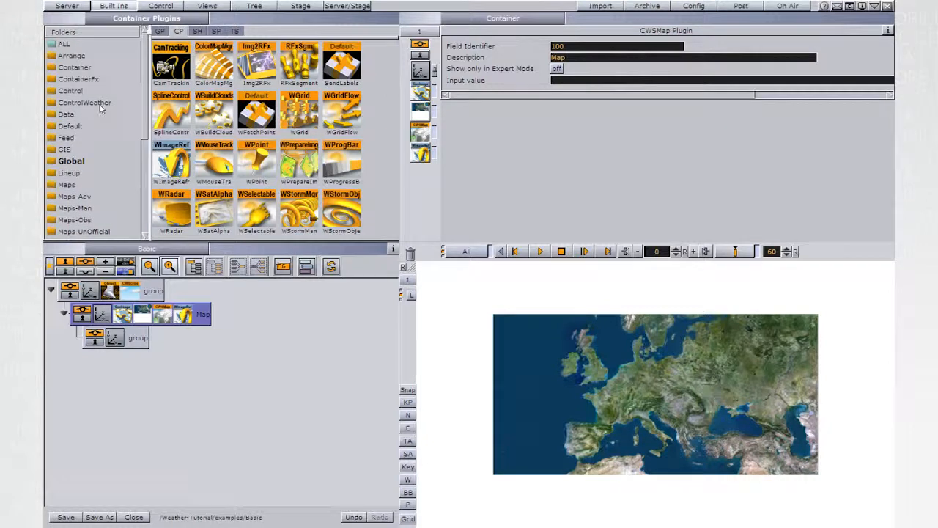
{"action": "left_click", "coordinate": [101, 109]}
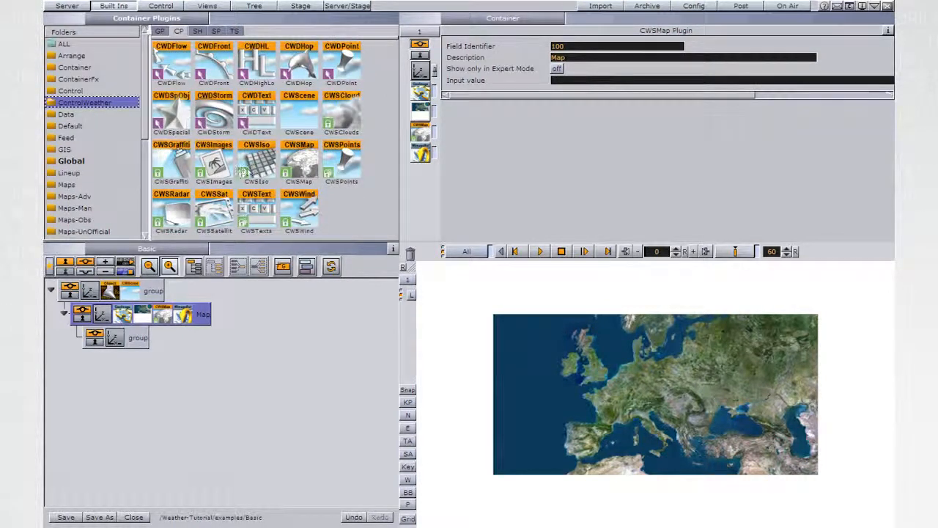
{"action": "left_click_drag", "start_coordinate": [266, 174], "coordinate": [131, 349]}
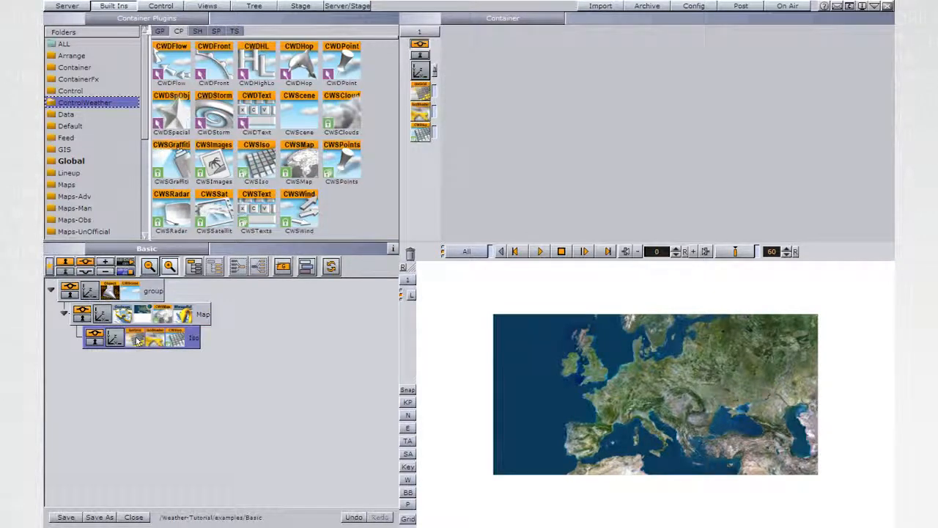
Set the IsoGrid plugin's data path on the Iso container to W:\NewIsoBars\EC_025\contour_data\hours
{"action": "left_click", "coordinate": [137, 341]}
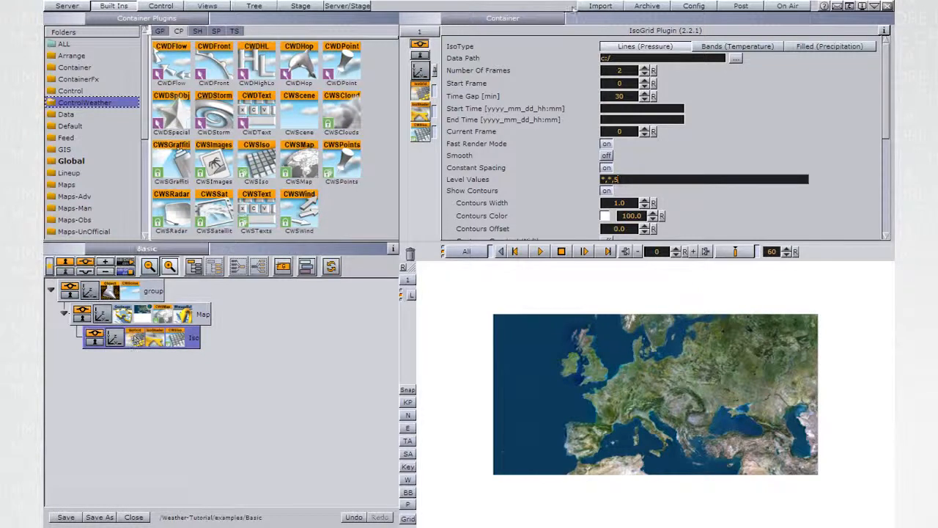
{"action": "left_click", "coordinate": [735, 59]}
{"action": "left_click", "coordinate": [677, 89]}
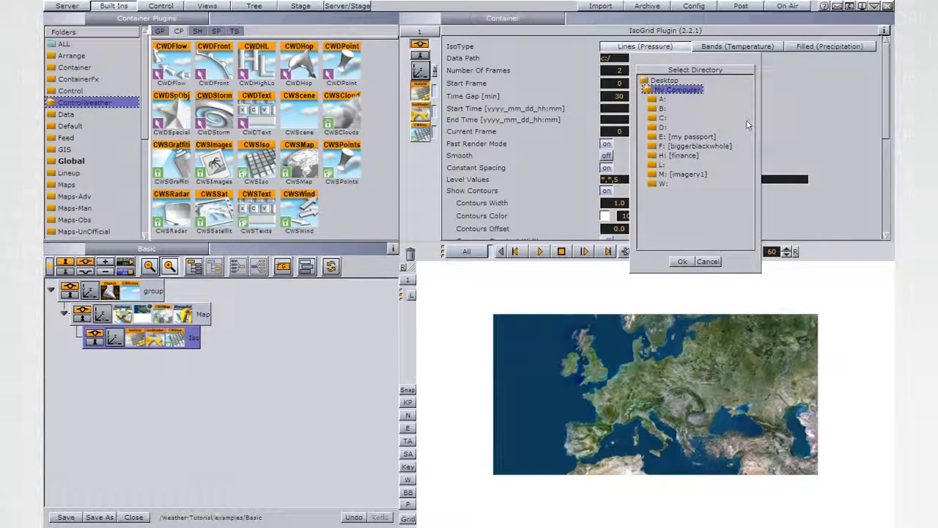
{"action": "left_click", "coordinate": [658, 184]}
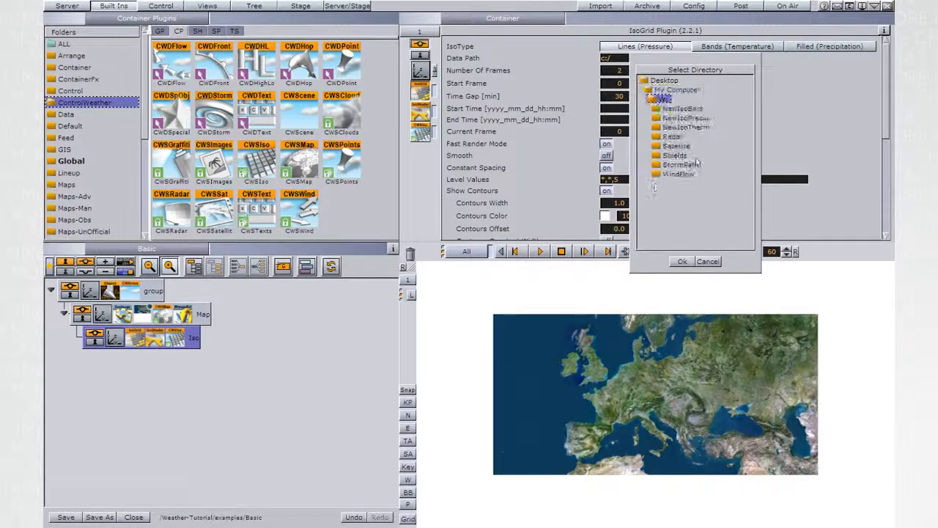
{"action": "left_click", "coordinate": [683, 108]}
{"action": "left_click", "coordinate": [680, 118]}
{"action": "left_click", "coordinate": [689, 127]}
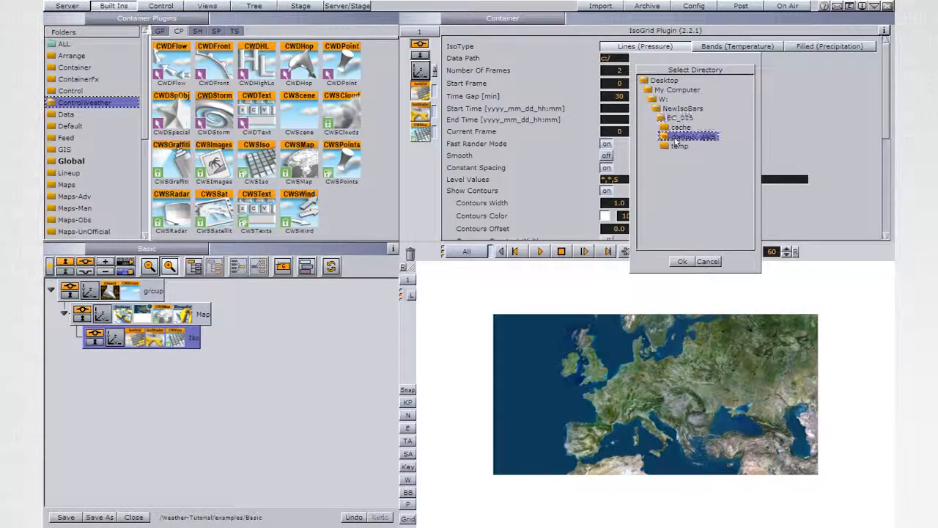
{"action": "left_click", "coordinate": [681, 261]}
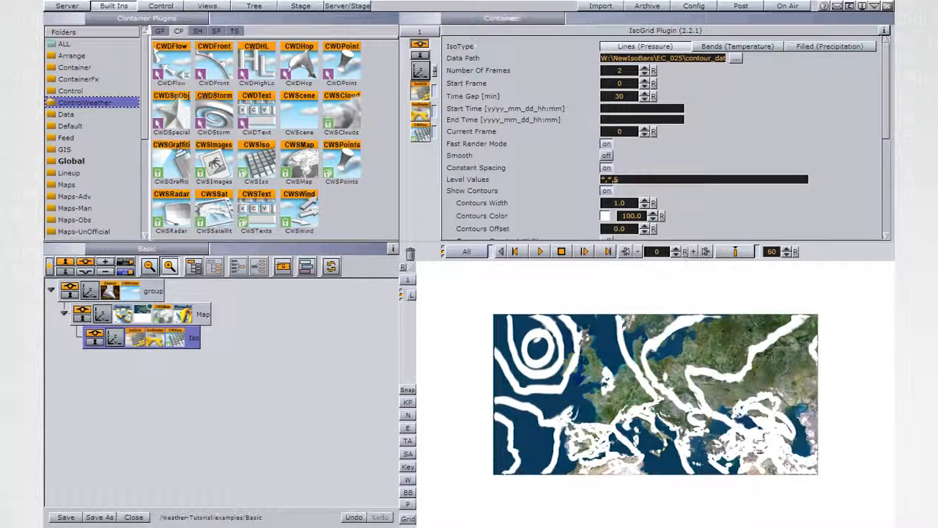
Set the IsoGrid contours width to 0.2 and the contours color to a light yellow with hue 54
{"action": "left_click", "coordinate": [620, 203]}
{"action": "type", "text": "0.2"}
{"action": "key", "text": "Return"}
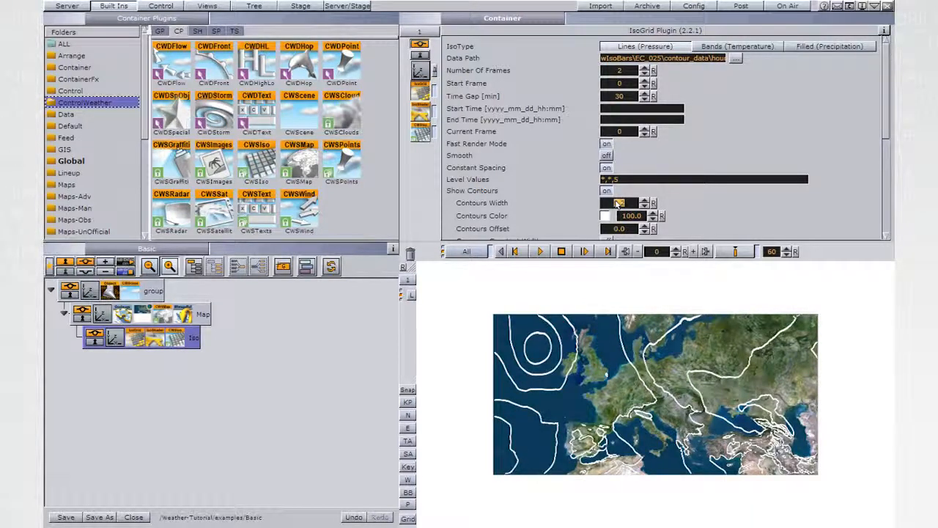
{"action": "left_click", "coordinate": [606, 216]}
{"action": "mouse_move", "coordinate": [648, 221]}
{"action": "left_mouse_down"}
{"action": "mouse_move", "coordinate": [673, 221]}
{"action": "mouse_move", "coordinate": [633, 208]}
{"action": "mouse_move", "coordinate": [678, 217]}
{"action": "left_mouse_up"}
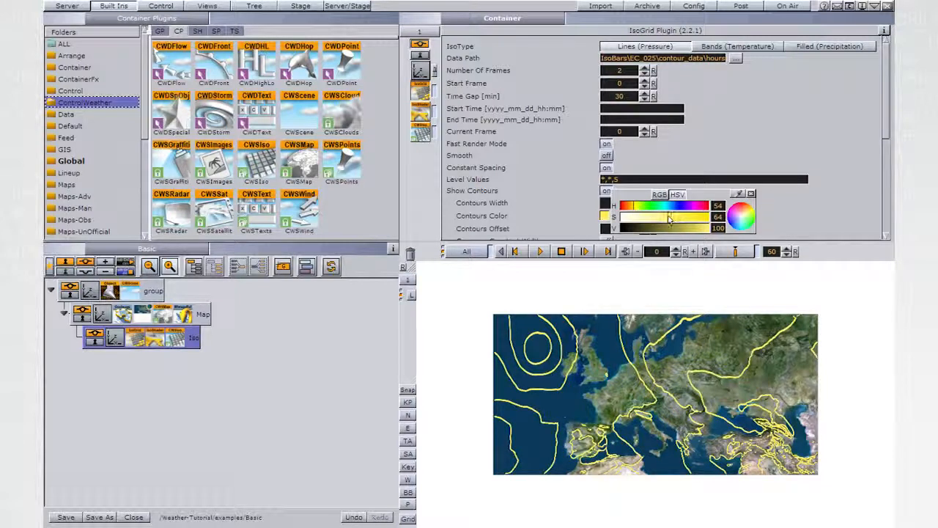
{"action": "left_click", "coordinate": [751, 193]}
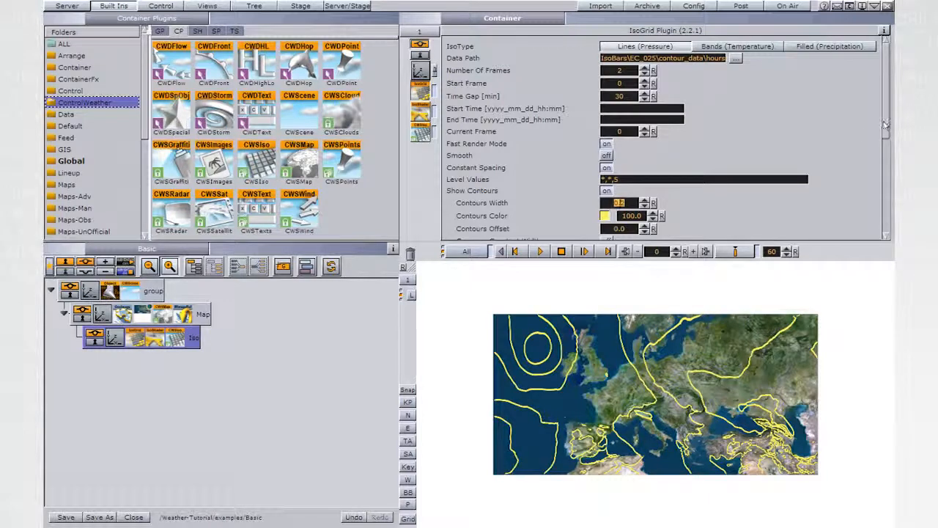
Set the IsoGrid level values to *,*,2 and rebuild the isolines
{"action": "left_click", "coordinate": [615, 179]}
{"action": "left_click_drag", "start_coordinate": [614, 179], "coordinate": [622, 179]}
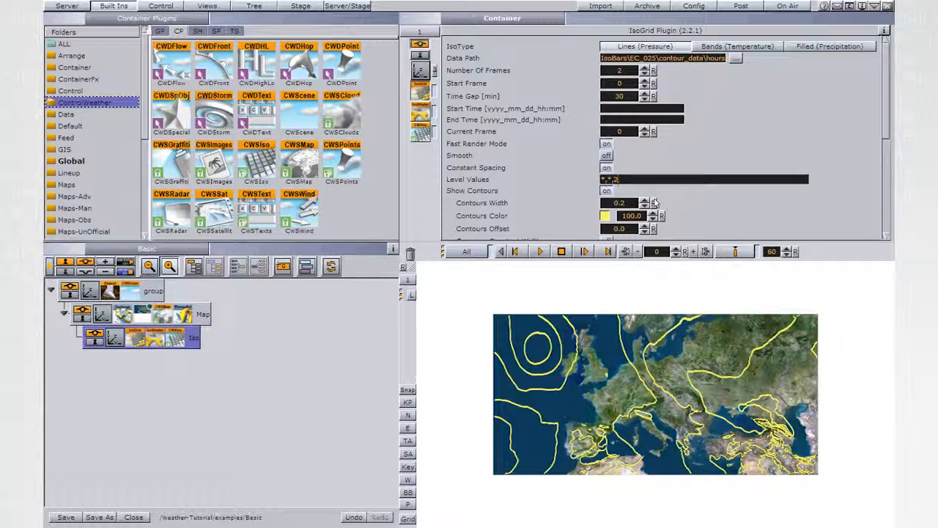
{"action": "left_click_drag", "start_coordinate": [885, 126], "coordinate": [886, 228]}
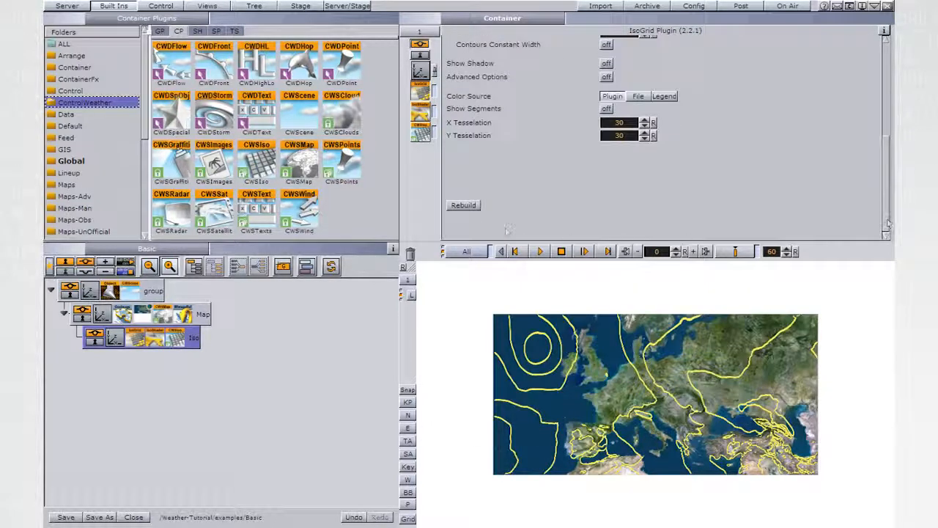
{"action": "left_click", "coordinate": [465, 205]}
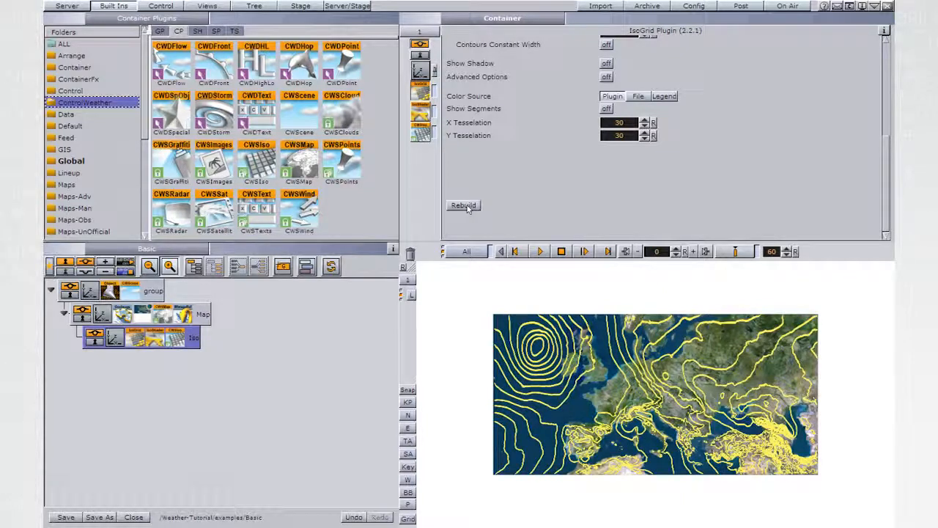
Change the IsoGrid level values to *,*,4 and rebuild the isolines
{"action": "left_click_drag", "start_coordinate": [887, 204], "coordinate": [886, 126]}
{"action": "left_click", "coordinate": [624, 148]}
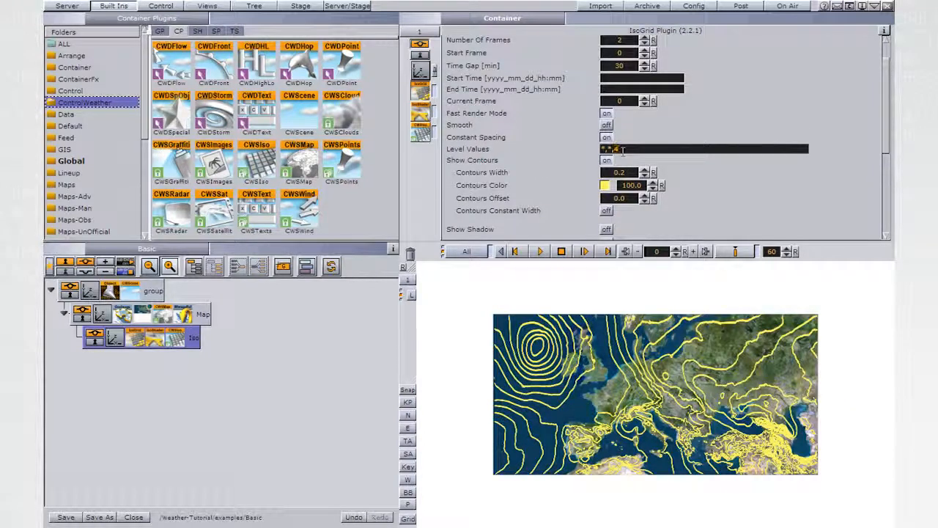
{"action": "left_click_drag", "start_coordinate": [887, 128], "coordinate": [887, 206]}
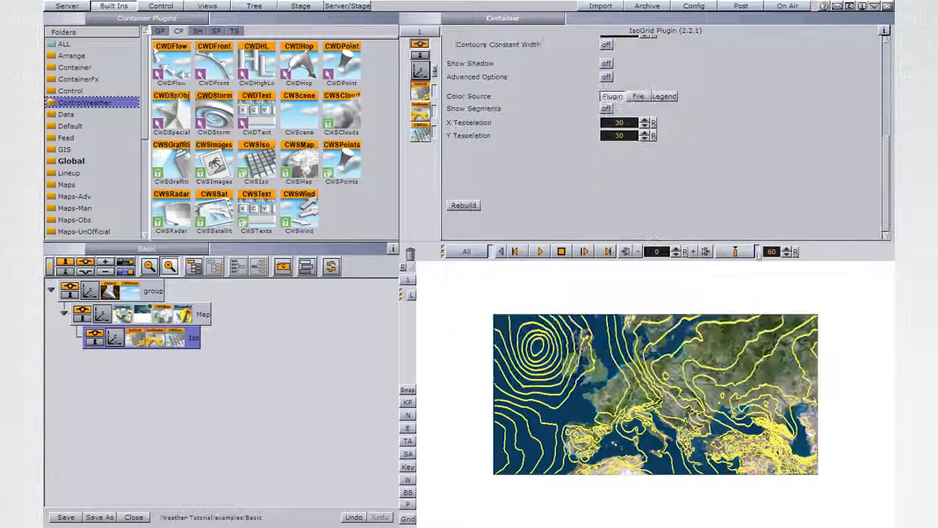
{"action": "left_click", "coordinate": [464, 206]}
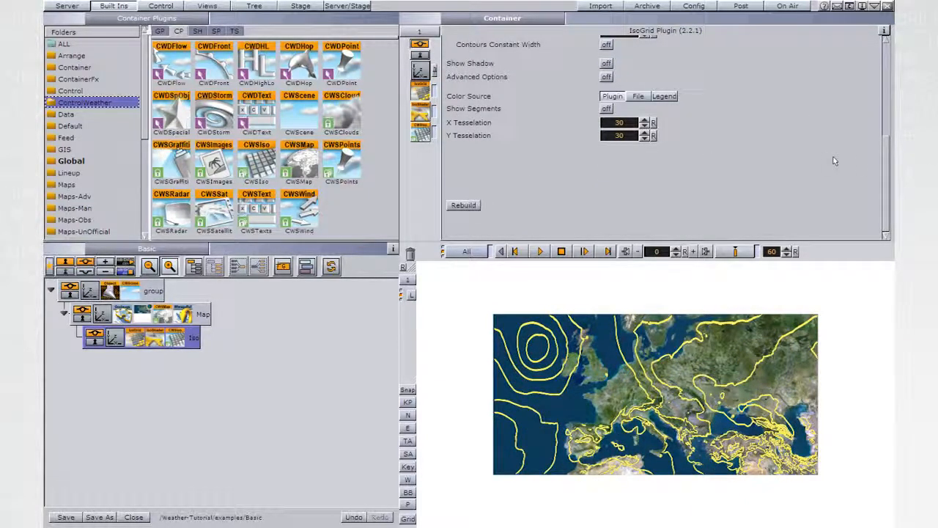
Enable smoothing for the isolines and set the Smoothing value to 30
{"action": "left_click_drag", "start_coordinate": [887, 167], "coordinate": [866, 82]}
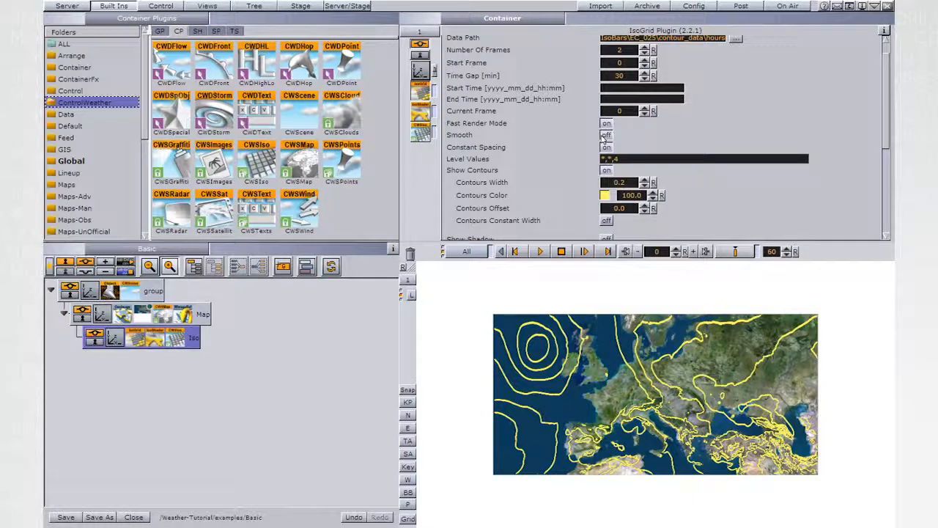
{"action": "left_click", "coordinate": [605, 136]}
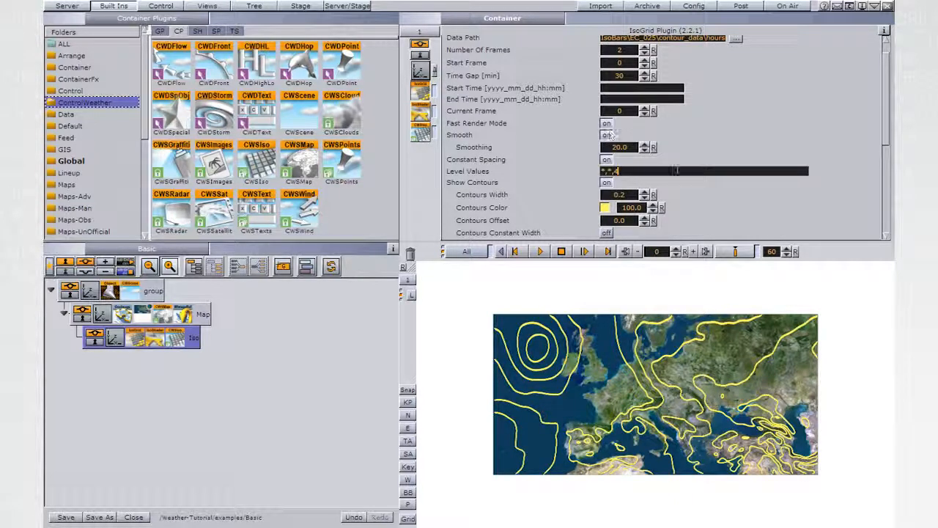
{"action": "left_click", "coordinate": [620, 147]}
{"action": "type", "text": "80"}
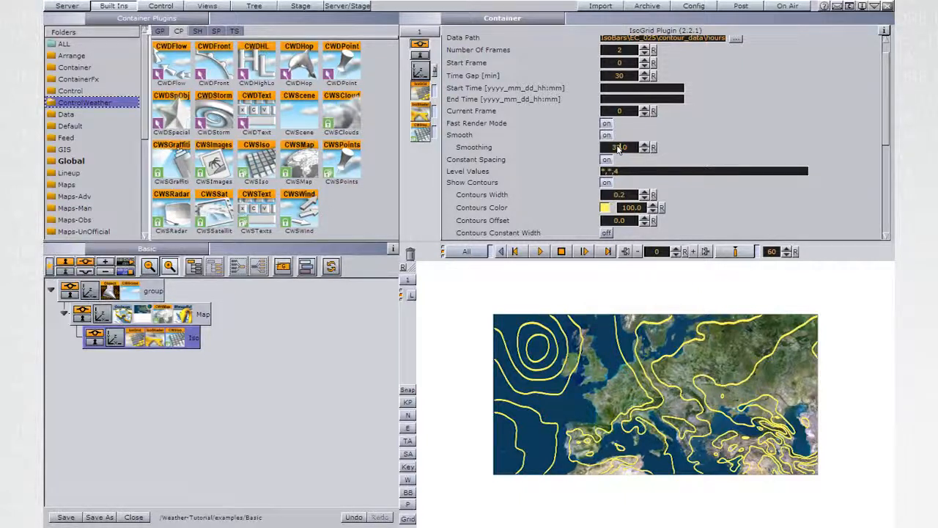
{"action": "key", "text": "Return"}
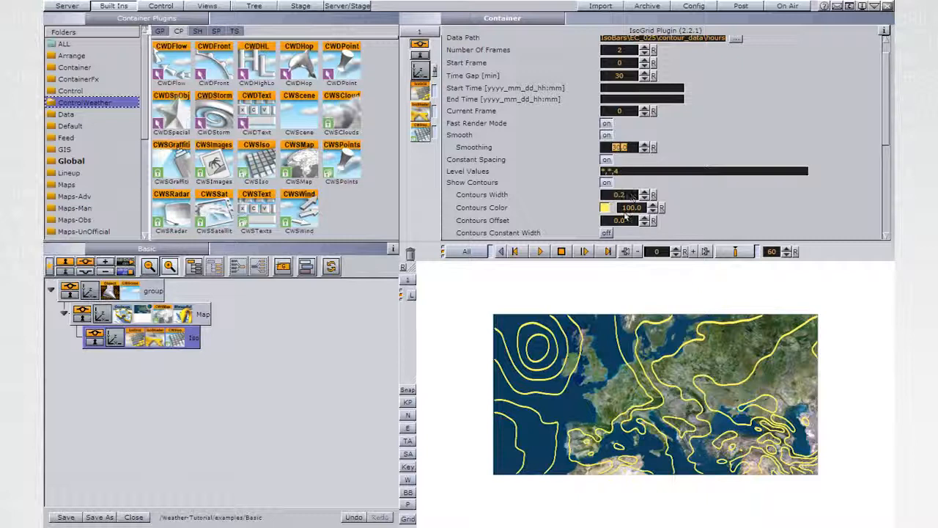
Set the level values to *,*,2 and rebuild the smoothed isolines
{"action": "left_click", "coordinate": [615, 171]}
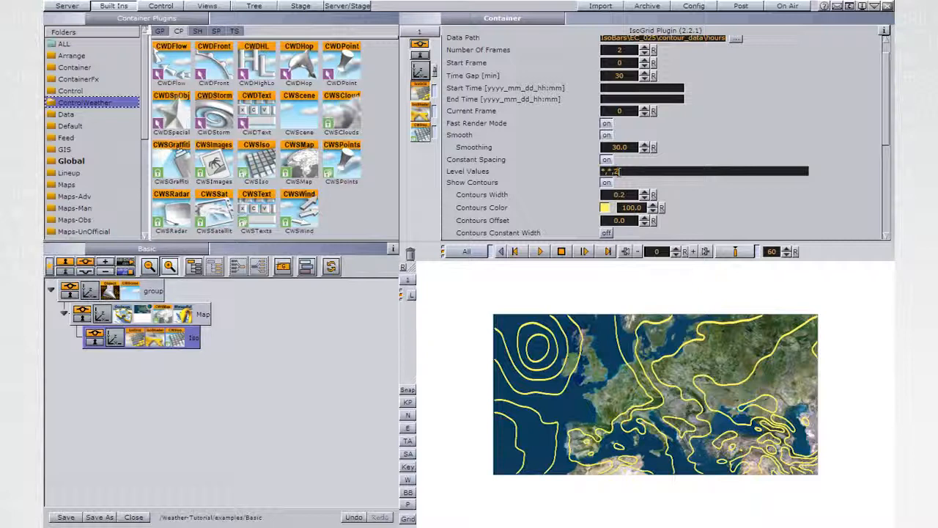
{"action": "left_click_drag", "start_coordinate": [887, 109], "coordinate": [887, 203]}
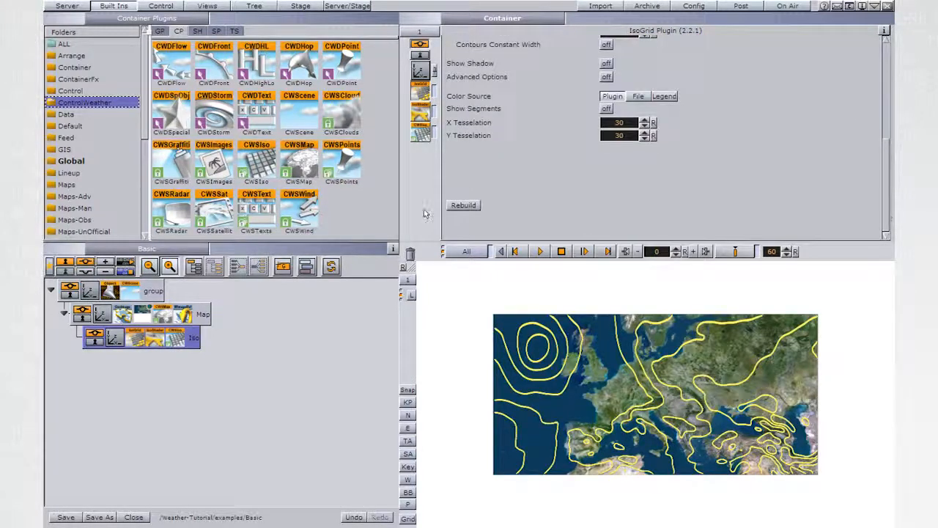
{"action": "left_click", "coordinate": [462, 205]}
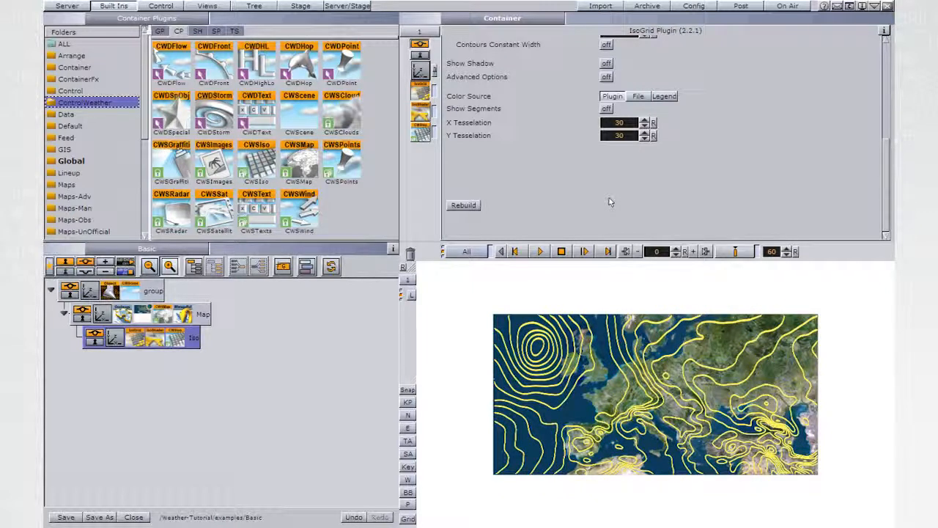
Animate the IsoGrid's Current Frame with a key of value 0 at time 0 and value 1 at time 60
{"action": "left_click_drag", "start_coordinate": [887, 180], "coordinate": [886, 72]}
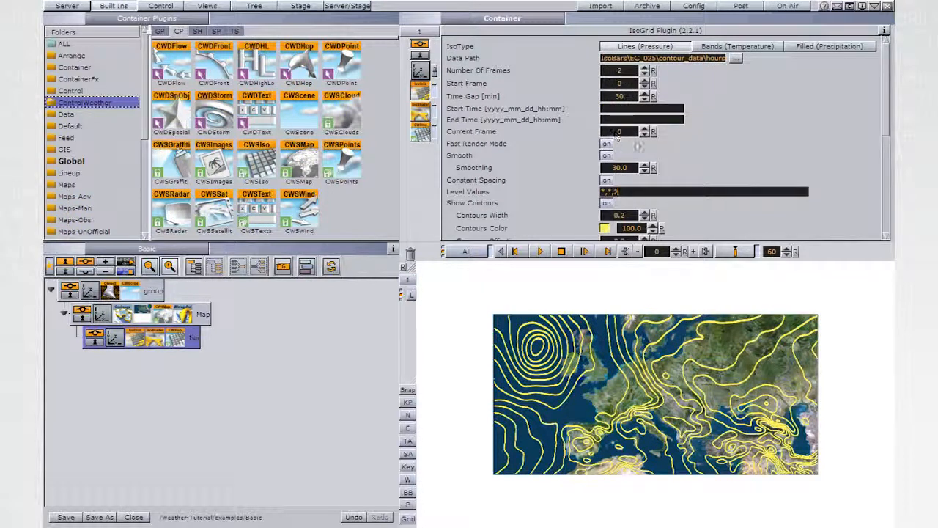
{"action": "left_click", "coordinate": [619, 132]}
{"action": "left_click", "coordinate": [733, 253]}
{"action": "left_click", "coordinate": [646, 129]}
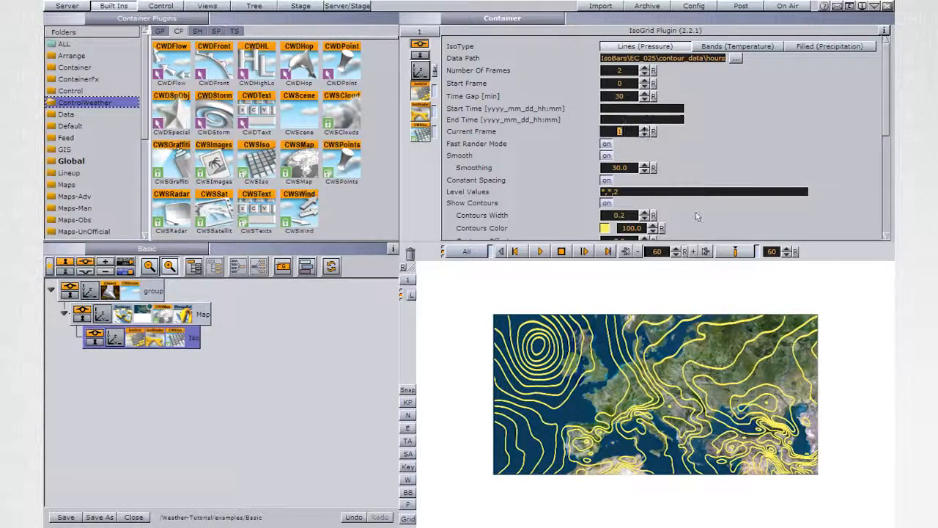
{"action": "left_click", "coordinate": [736, 252]}
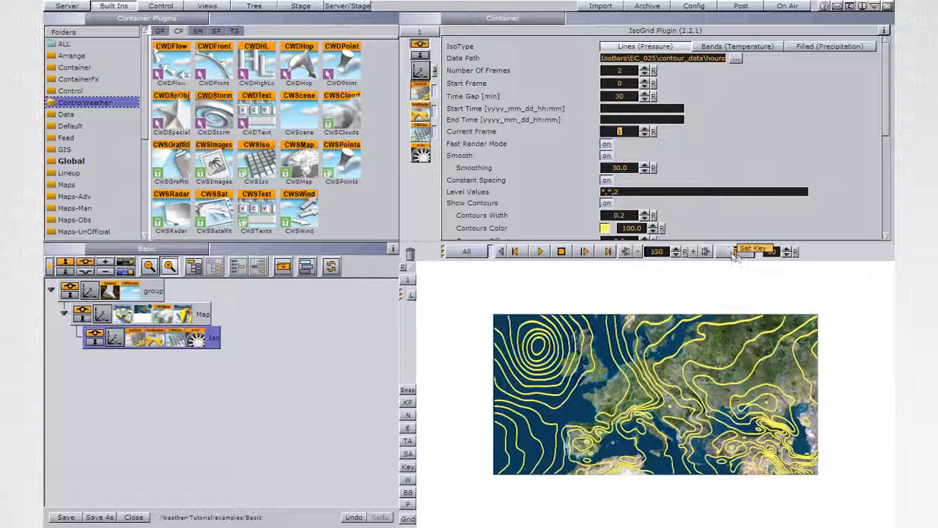
Open the Iso container's animation in the Stage and name the frame channel's last keyframe end_key
{"action": "left_click", "coordinate": [197, 339]}
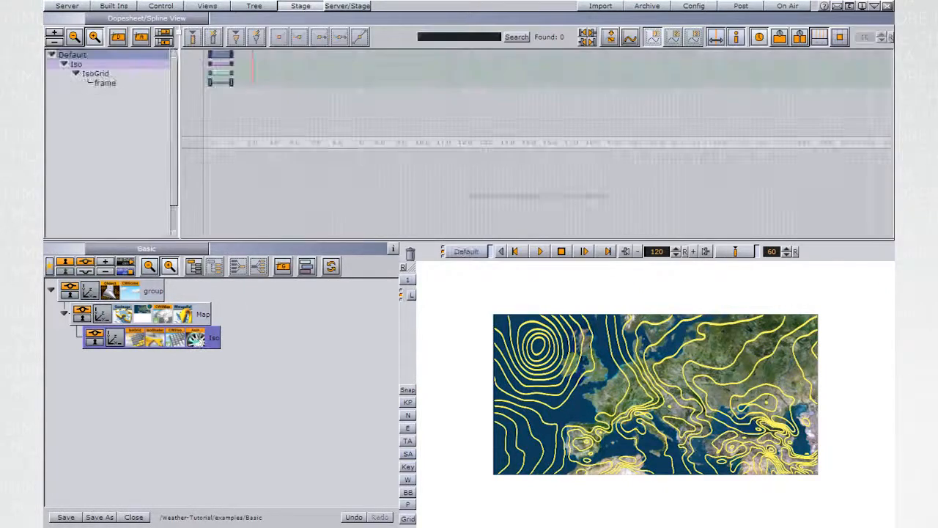
{"action": "left_click", "coordinate": [232, 84]}
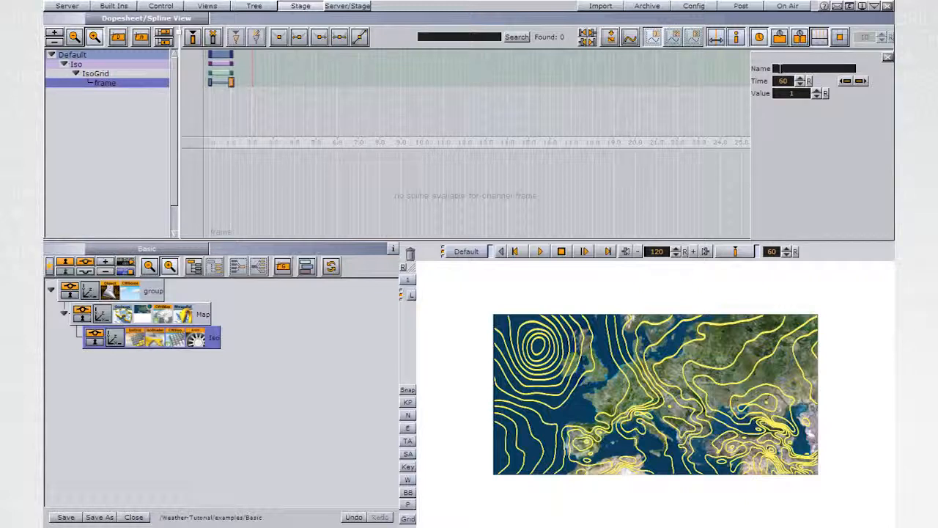
{"action": "left_click", "coordinate": [776, 67]}
{"action": "type", "text": "end_iso"}
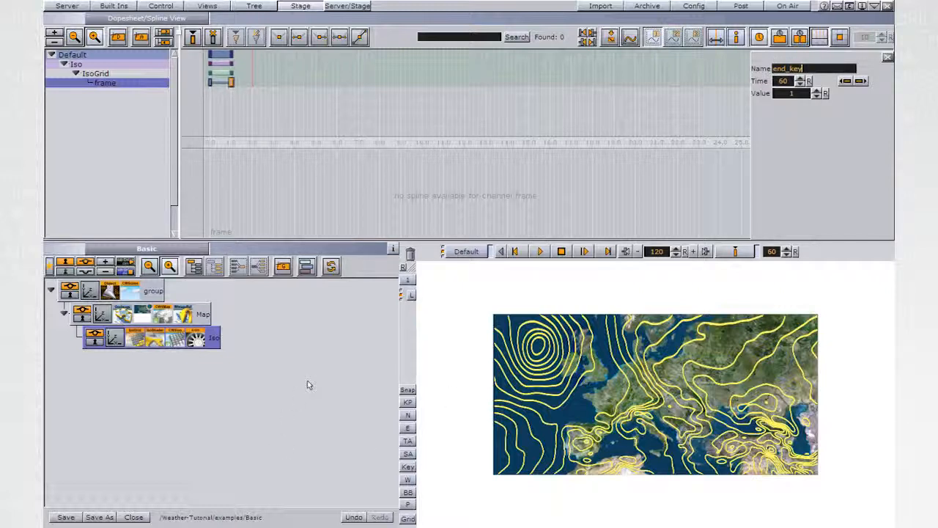
Save the scene as Pressure in the Weather-Tutorial/examples folder and switch to the On Air view
{"action": "left_click", "coordinate": [99, 517]}
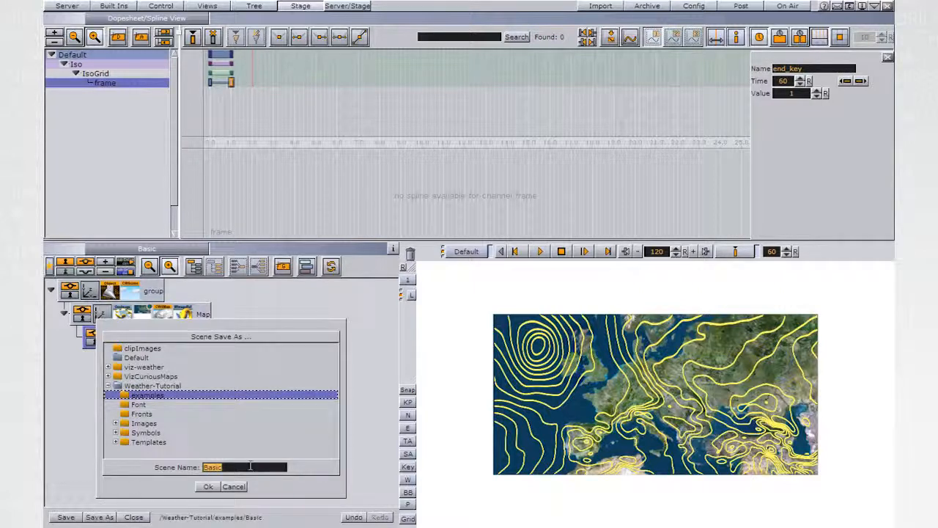
{"action": "type", "text": "Pressure"}
{"action": "left_click", "coordinate": [208, 487]}
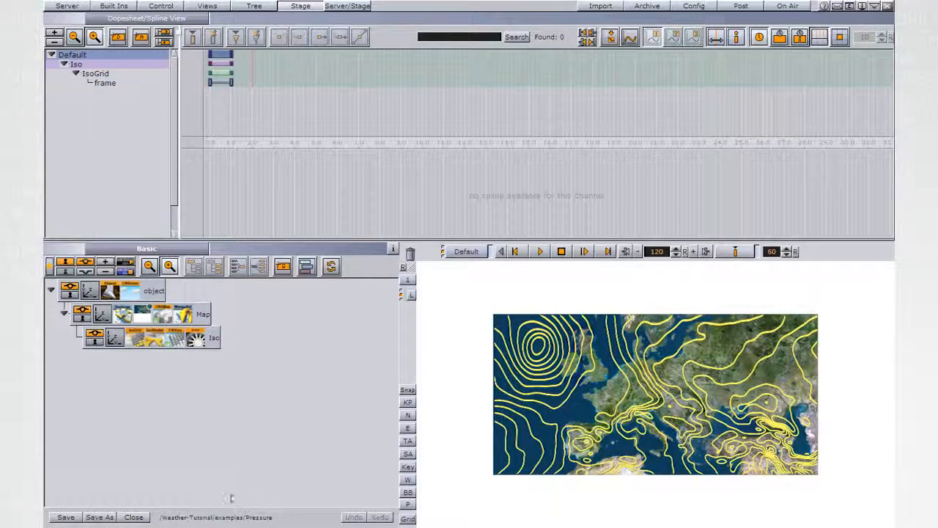
{"action": "left_click", "coordinate": [787, 6]}
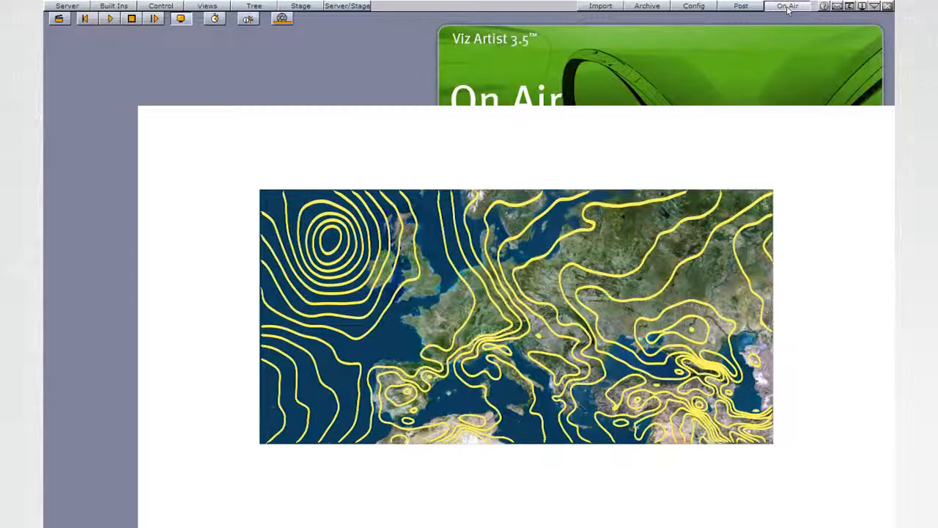
Switch to Viz Weather, refresh the graphic templates and open the Pressure template from Weather-Tutorial/examples as a new data element
{"action": "key", "text": "alt+Tab"}
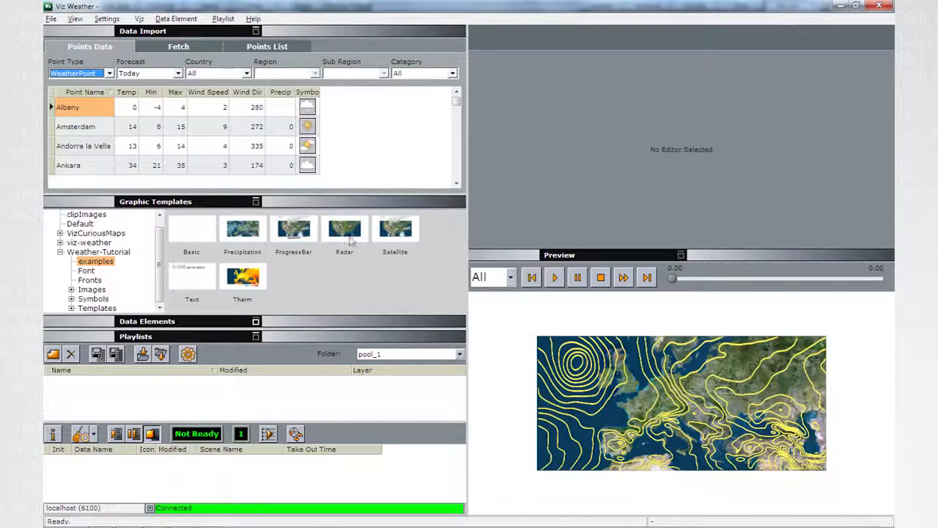
{"action": "right_click", "coordinate": [147, 232]}
{"action": "left_click", "coordinate": [167, 241]}
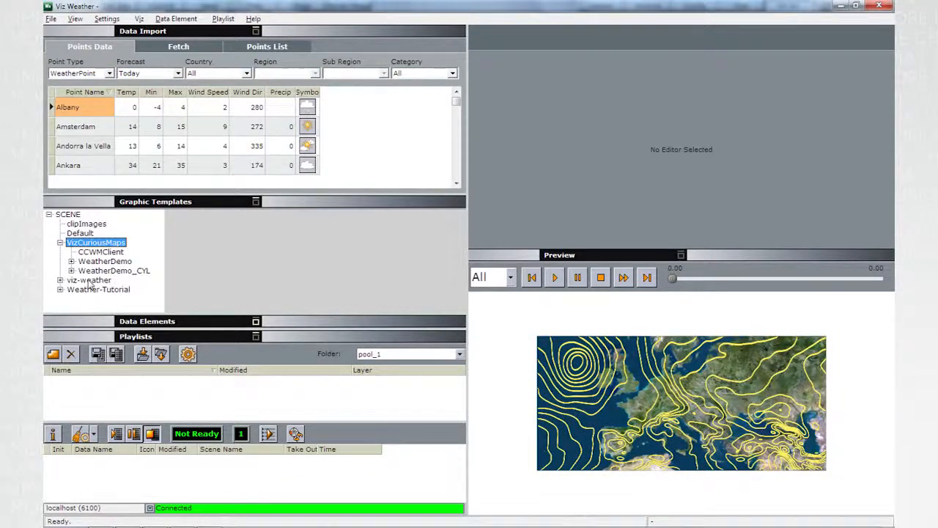
{"action": "left_click", "coordinate": [60, 289]}
{"action": "left_click", "coordinate": [91, 262]}
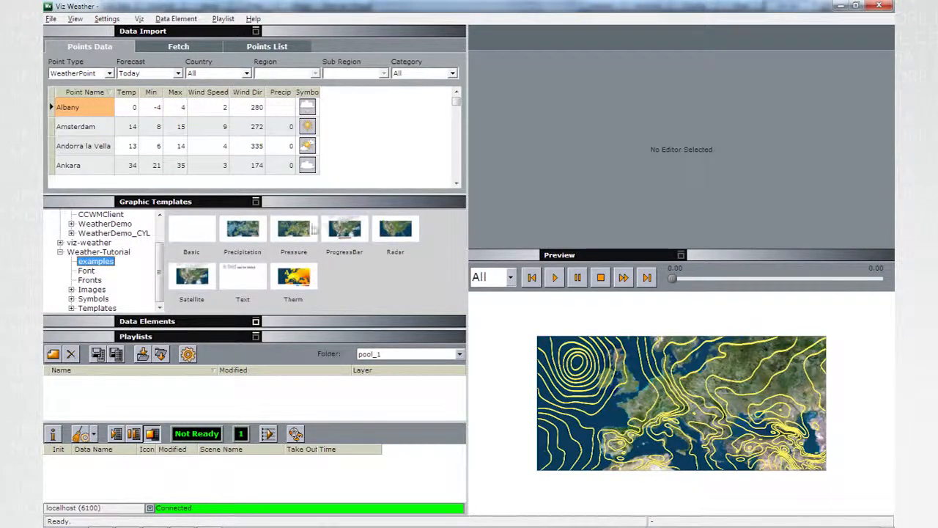
{"action": "double_click", "coordinate": [303, 233]}
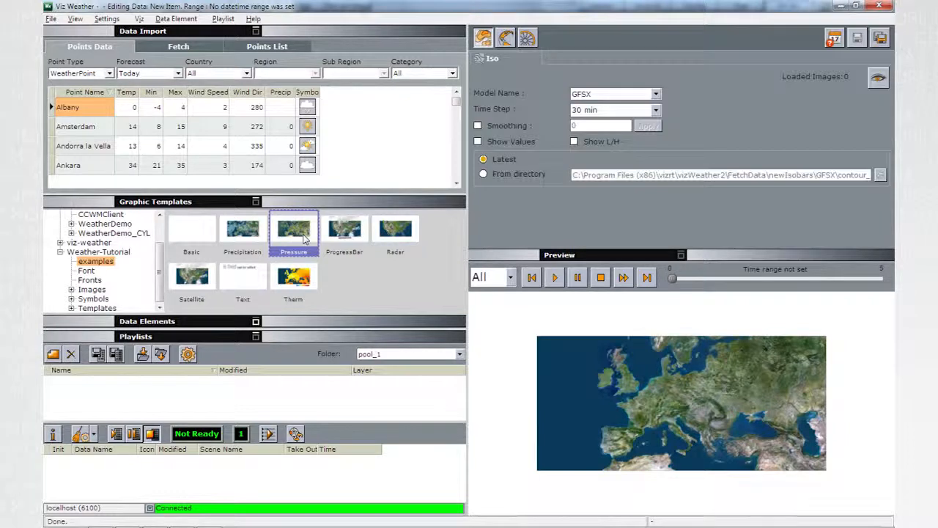
Set the Iso data source to load from the directory W:\NewIsoBars\EC_025\contour_data\hours
{"action": "left_click", "coordinate": [513, 174]}
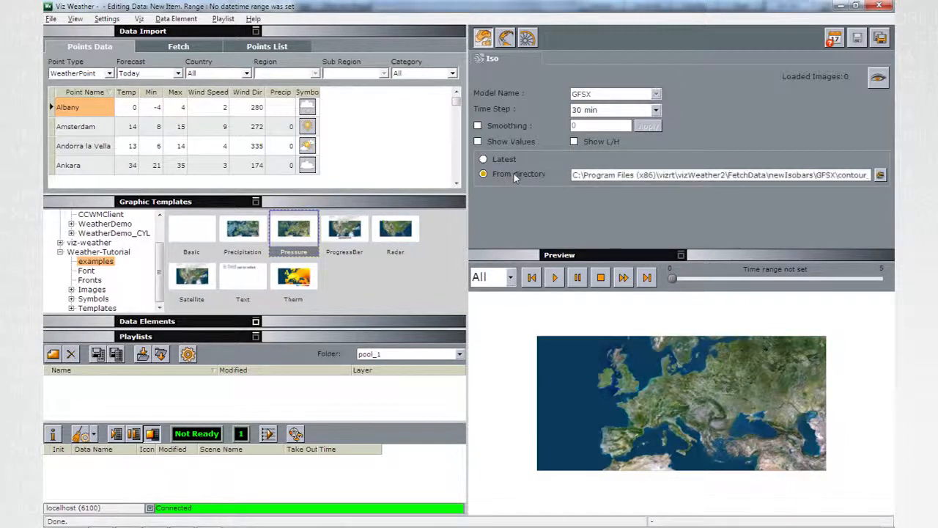
{"action": "left_click", "coordinate": [880, 175]}
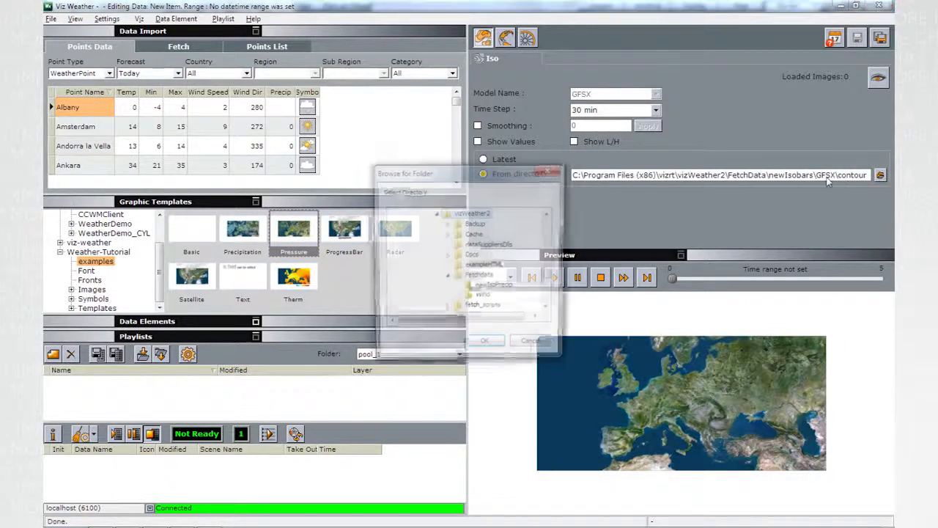
{"action": "left_click_drag", "start_coordinate": [550, 275], "coordinate": [551, 320]}
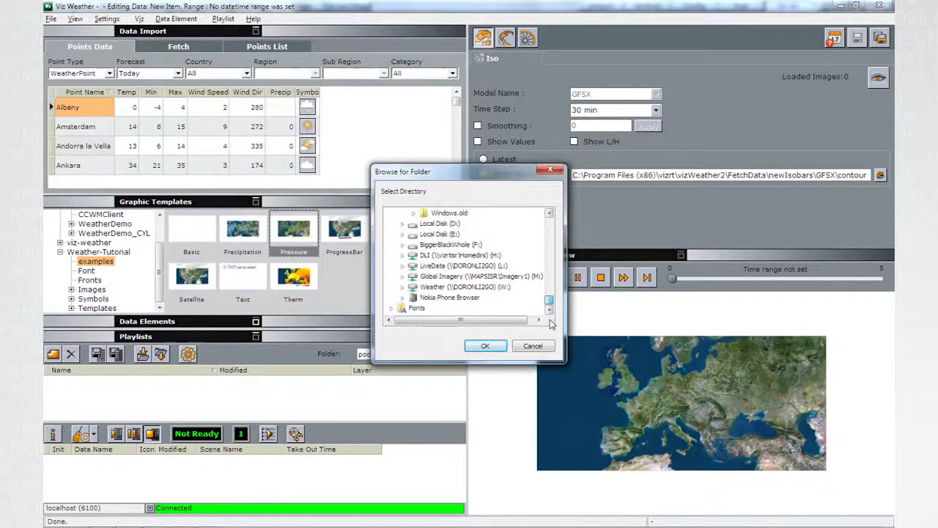
{"action": "double_click", "coordinate": [459, 288]}
{"action": "double_click", "coordinate": [448, 235]}
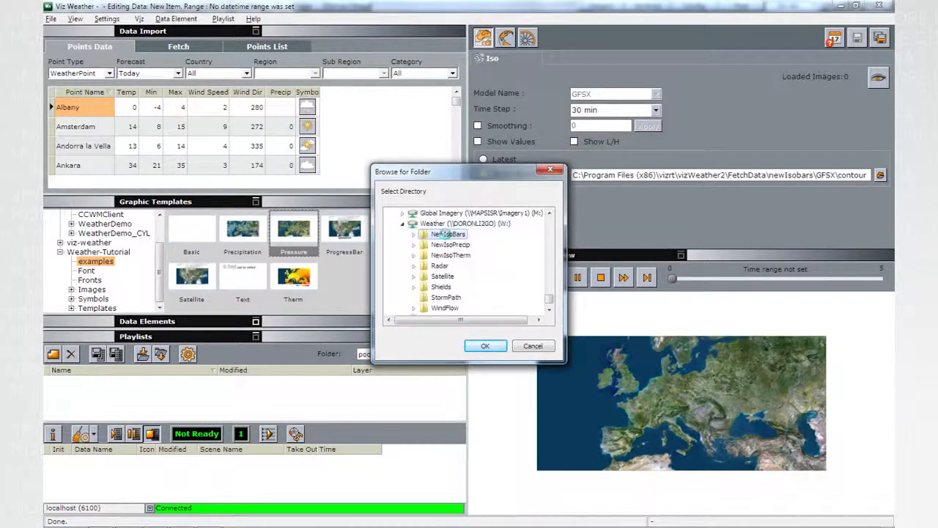
{"action": "double_click", "coordinate": [450, 246]}
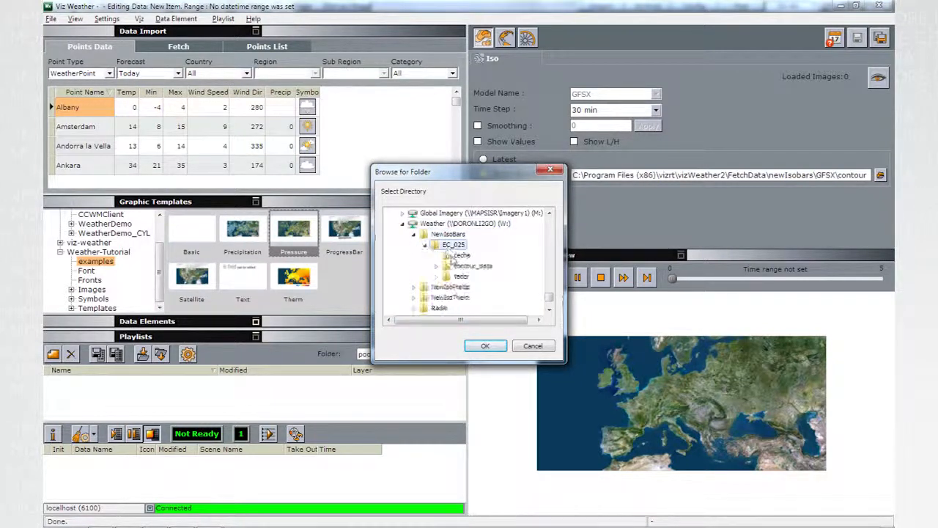
{"action": "double_click", "coordinate": [473, 265]}
{"action": "left_click", "coordinate": [467, 276]}
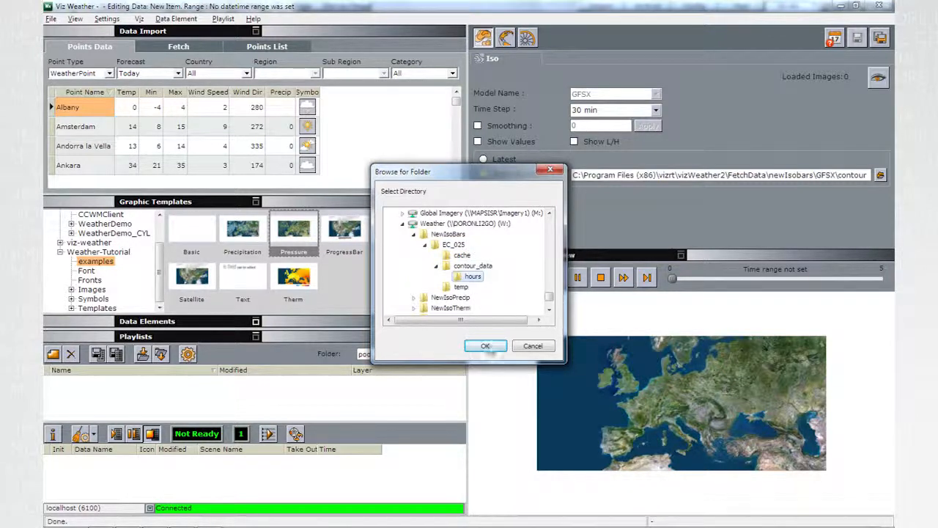
{"action": "left_click", "coordinate": [485, 346]}
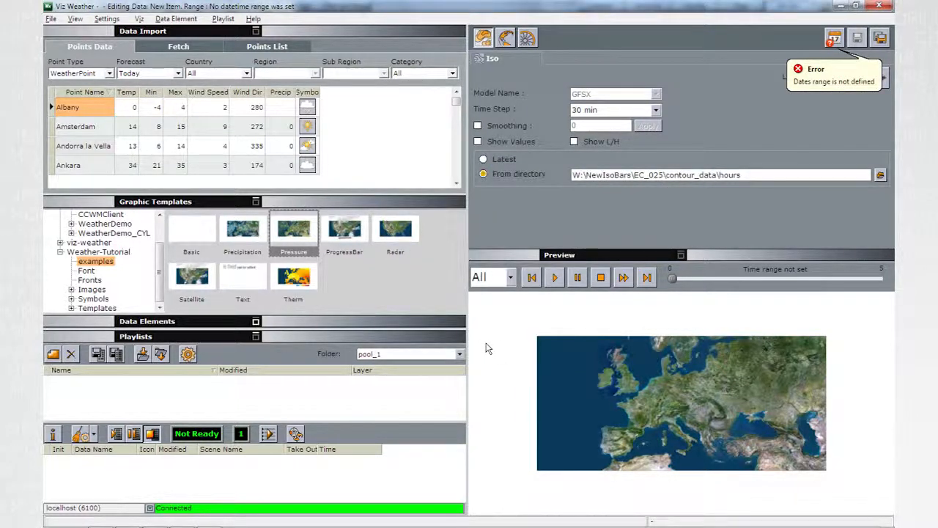
Assign the existing data's dates, 31-Jul-2011 00:00 to 31-Jul-2011 12:00, as the element's date range and preview the isoline animation
{"action": "left_click", "coordinate": [834, 38]}
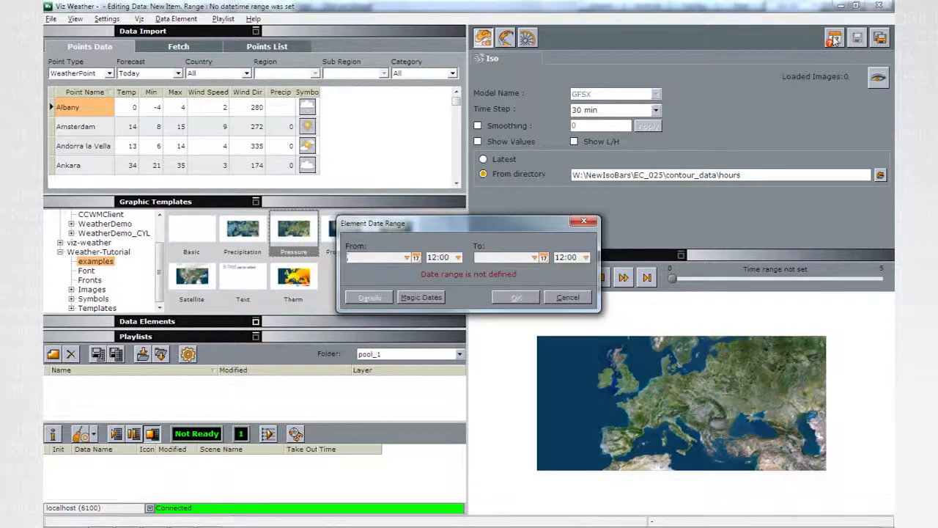
{"action": "left_click", "coordinate": [423, 295]}
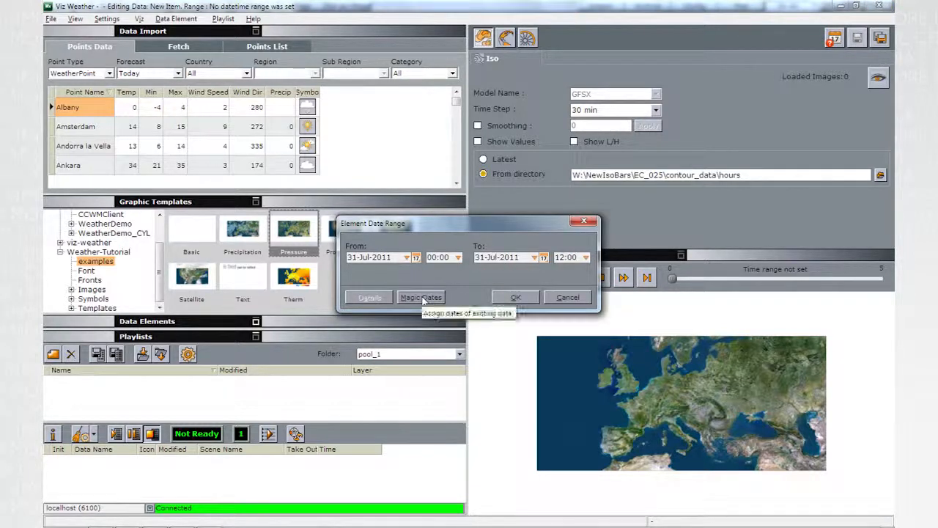
{"action": "left_click", "coordinate": [515, 297]}
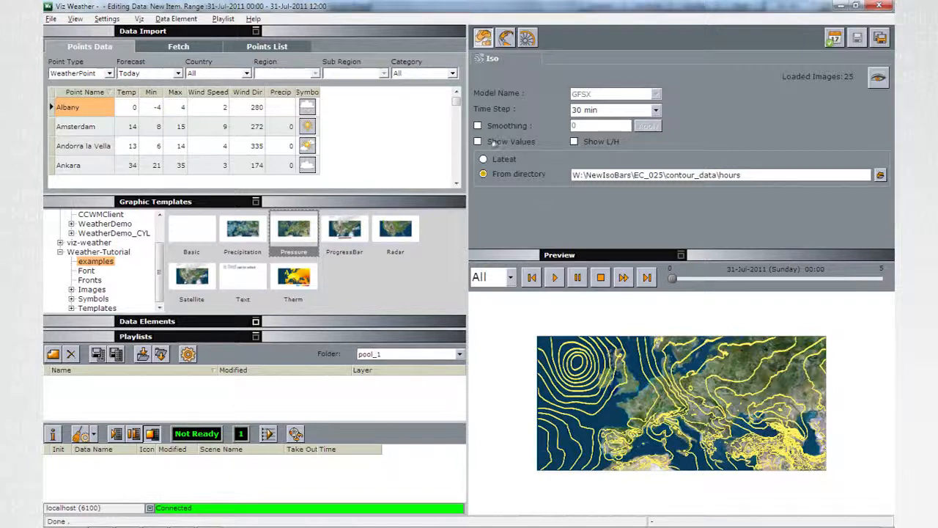
{"action": "left_click", "coordinate": [554, 280]}
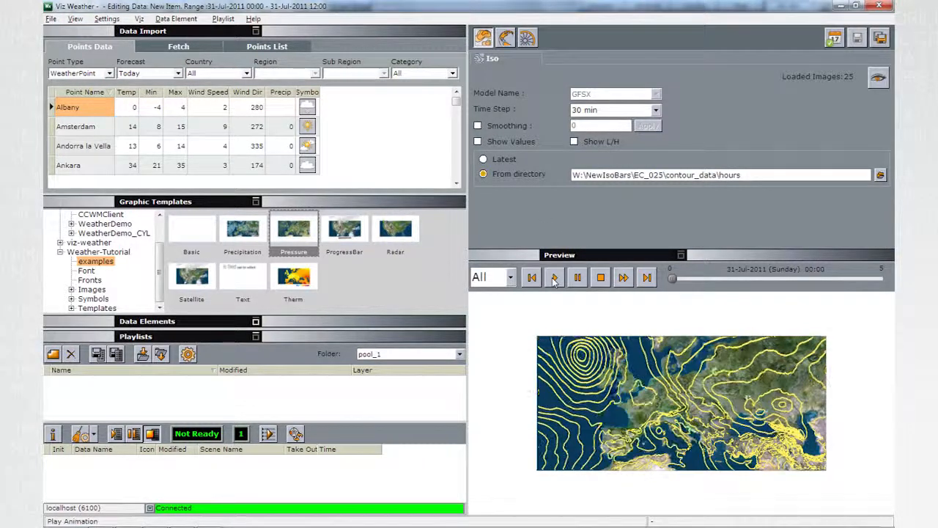
{"action": "left_click", "coordinate": [578, 278]}
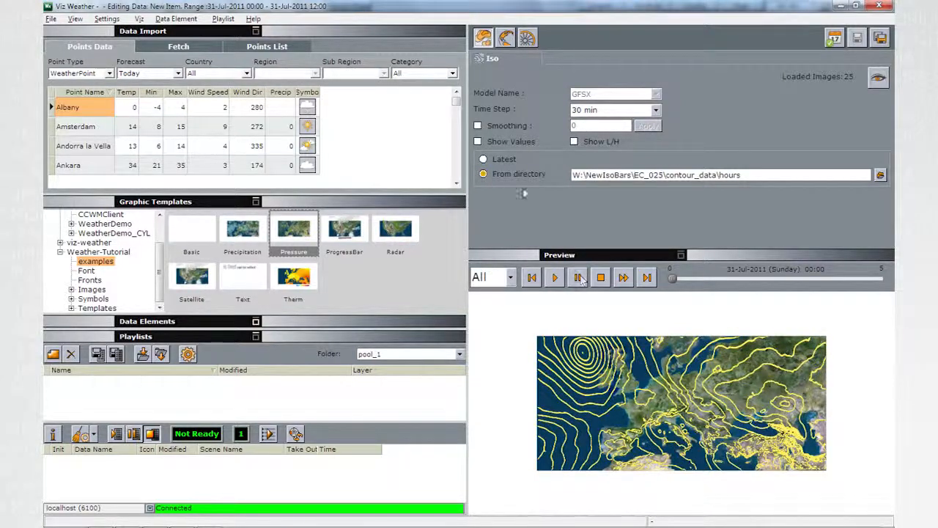
Enable smoothing for the isolines and apply a value of 30
{"action": "left_click", "coordinate": [477, 126]}
{"action": "double_click", "coordinate": [586, 126]}
{"action": "left_click", "coordinate": [648, 126]}
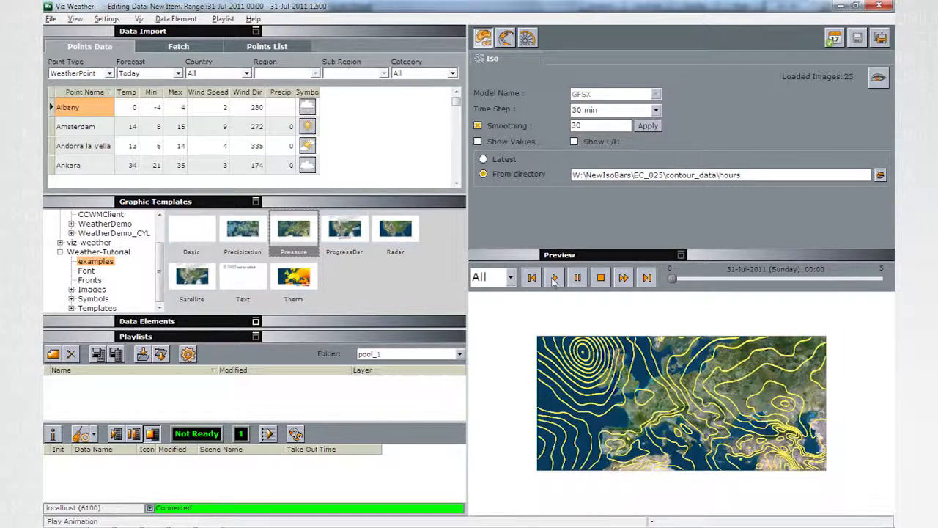
Try the Original Data time step for the isolines and replace it with 1 min
{"action": "left_click", "coordinate": [581, 115]}
{"action": "left_click", "coordinate": [586, 121]}
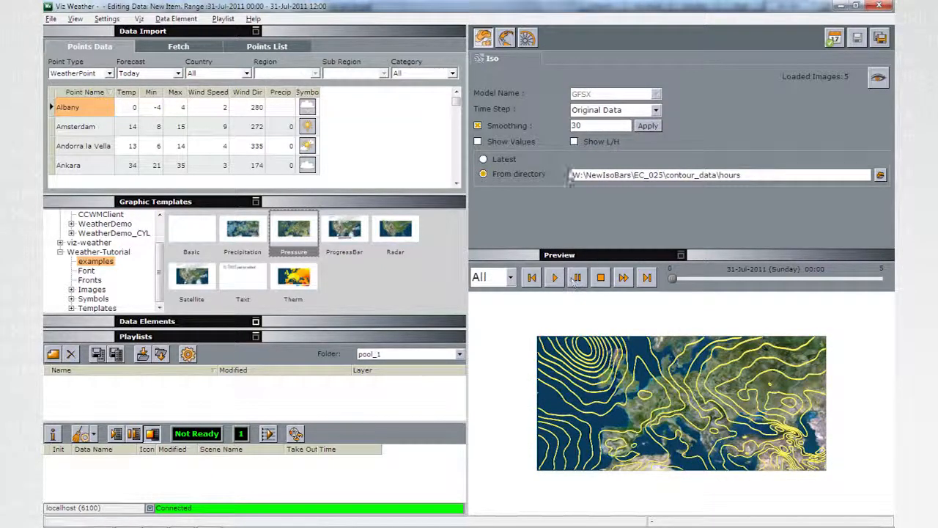
{"action": "left_click", "coordinate": [592, 110]}
{"action": "left_click", "coordinate": [586, 126]}
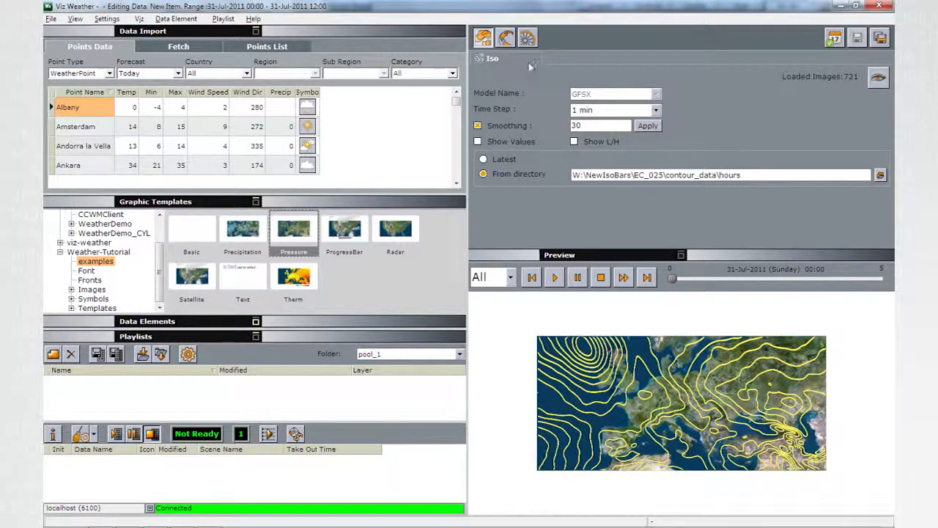
Set the data animation length of the Pressure element to 8 seconds
{"action": "left_click", "coordinate": [527, 37]}
{"action": "double_click", "coordinate": [833, 110]}
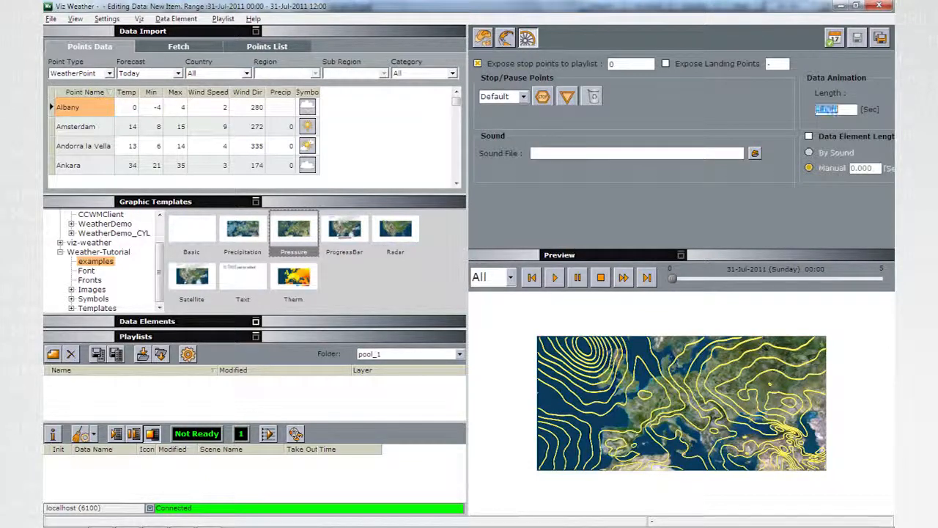
{"action": "type", "text": "8"}
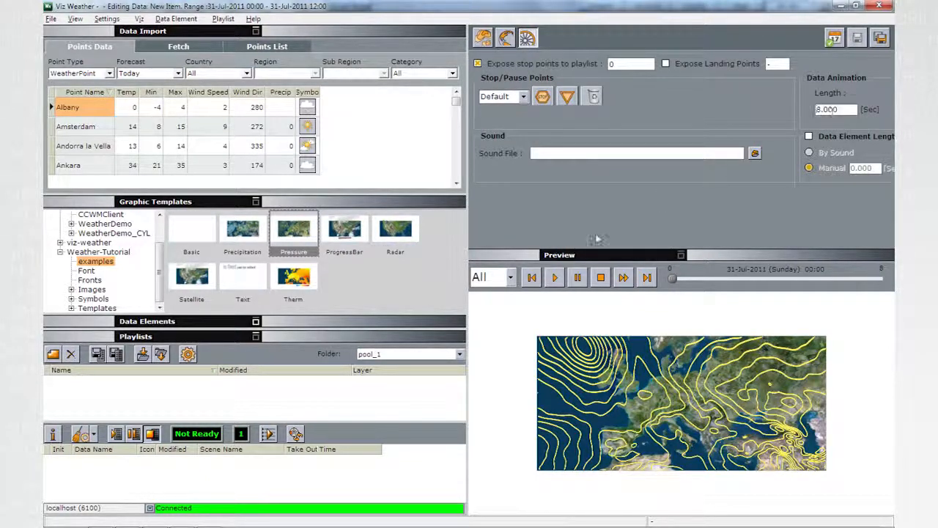